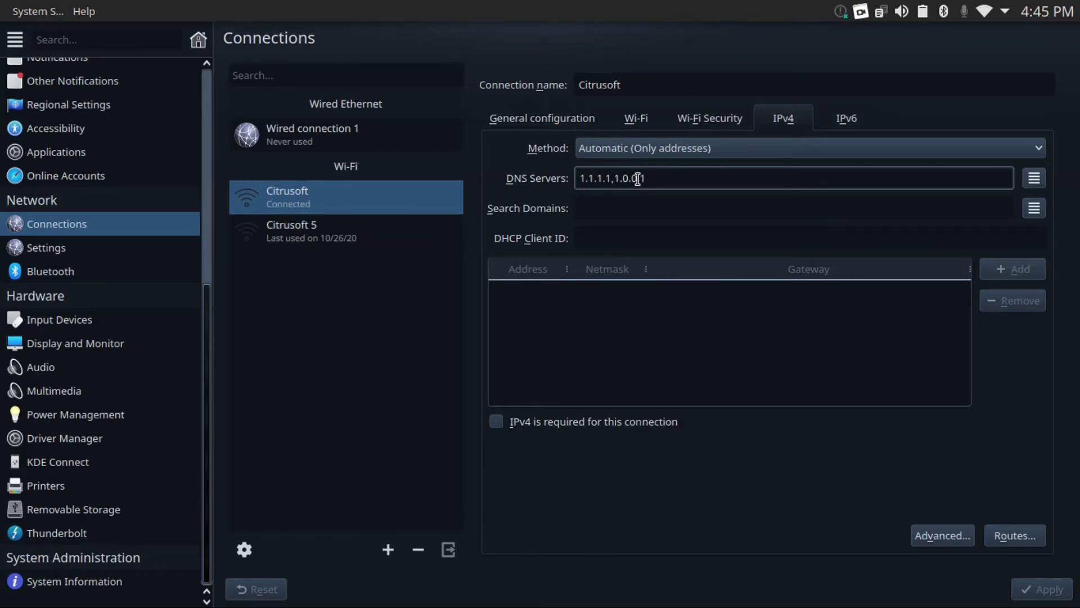
- Open the IPv6 settings of the Citrusoft Wi-Fi connection
left_click(864, 124)
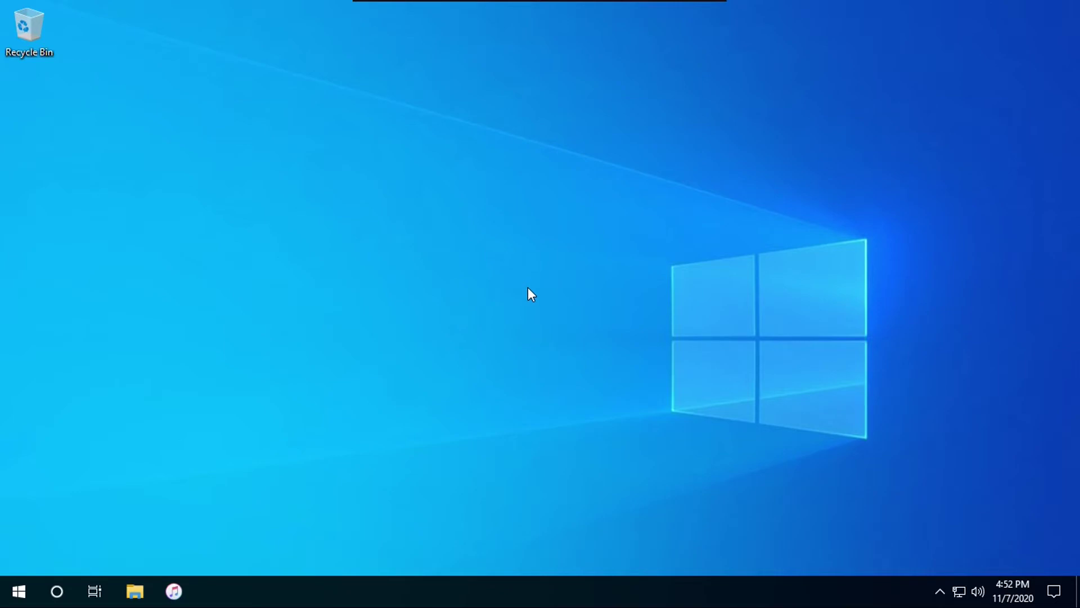
- Open Control Panel from File Explorer in Windows
left_click(135, 591)
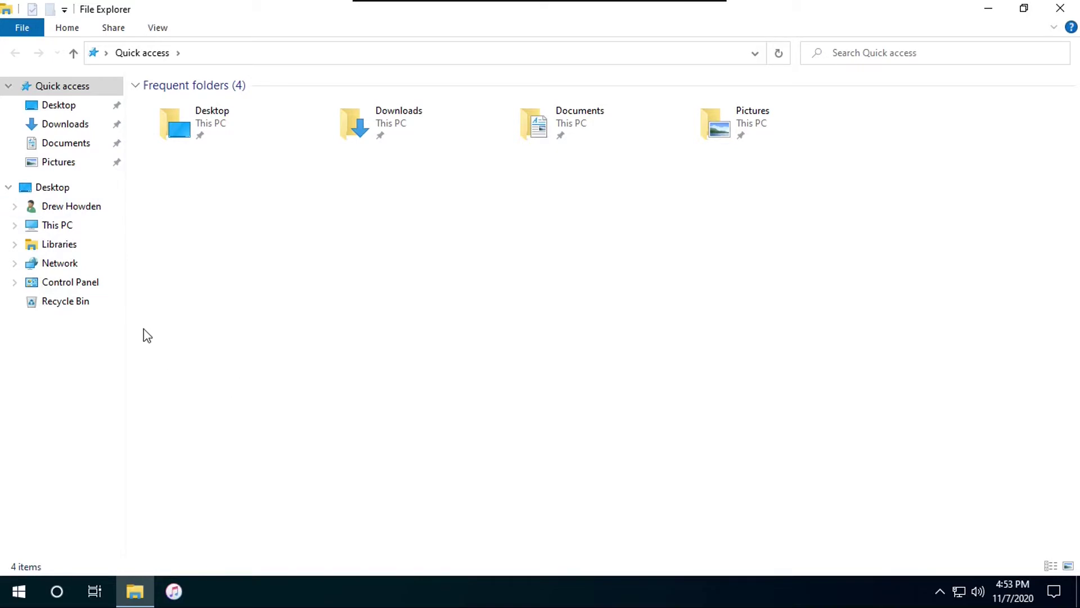
right_click(75, 357)
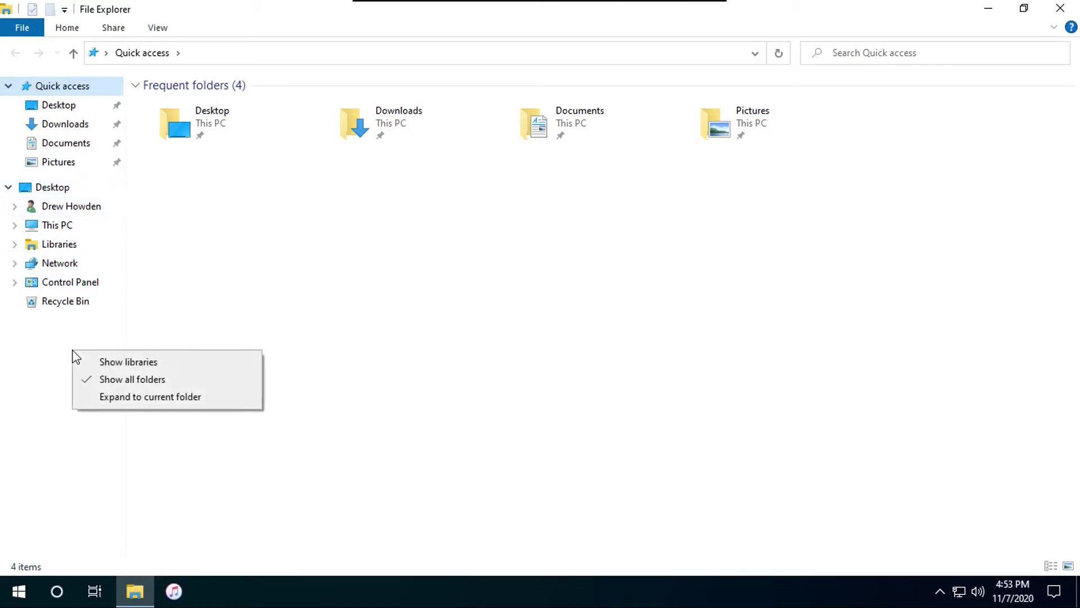
left_click(29, 366)
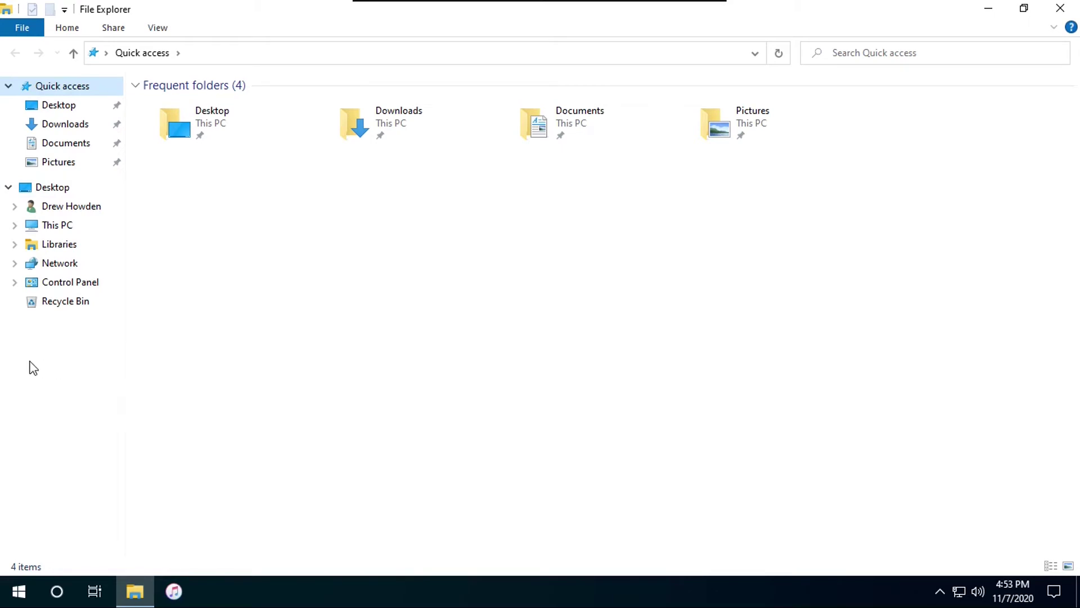
left_click(83, 288)
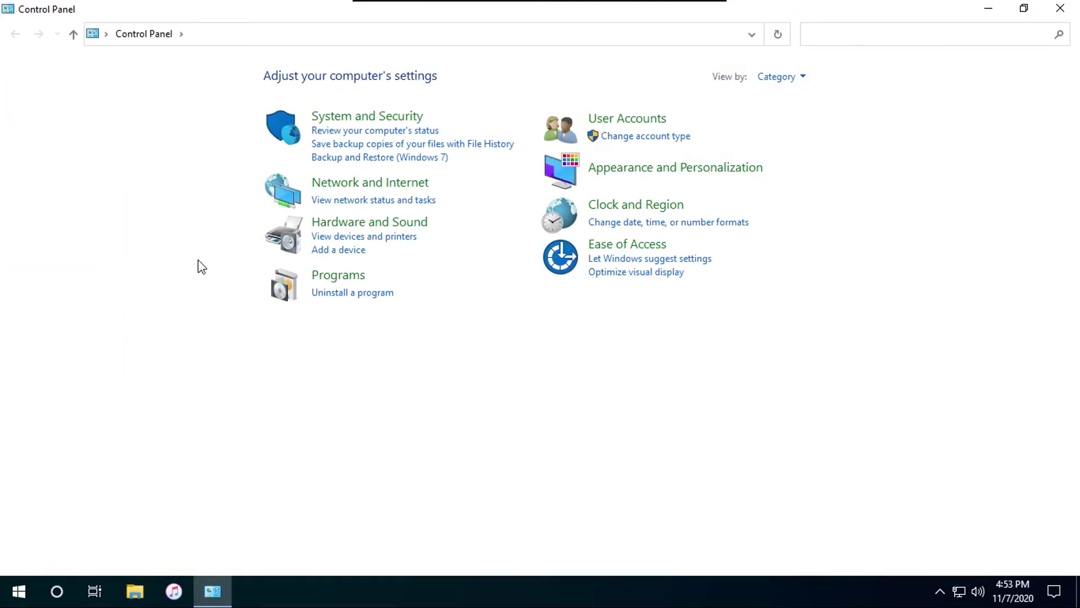
- Go to the adapter settings in the Network and Sharing Center and open the properties of the Ethernet0 adapter
left_click(358, 187)
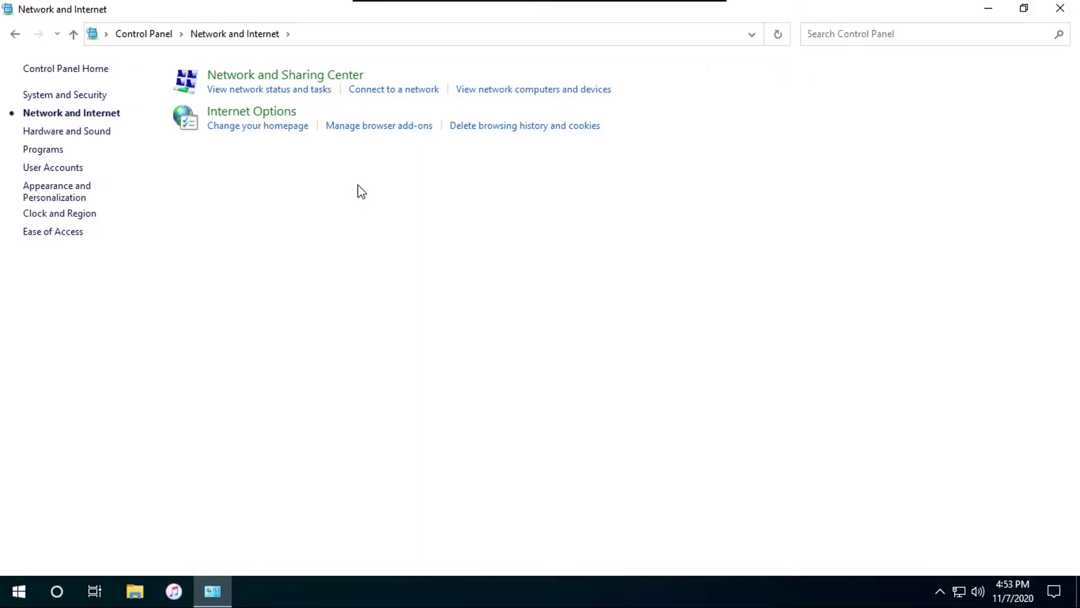
left_click(345, 79)
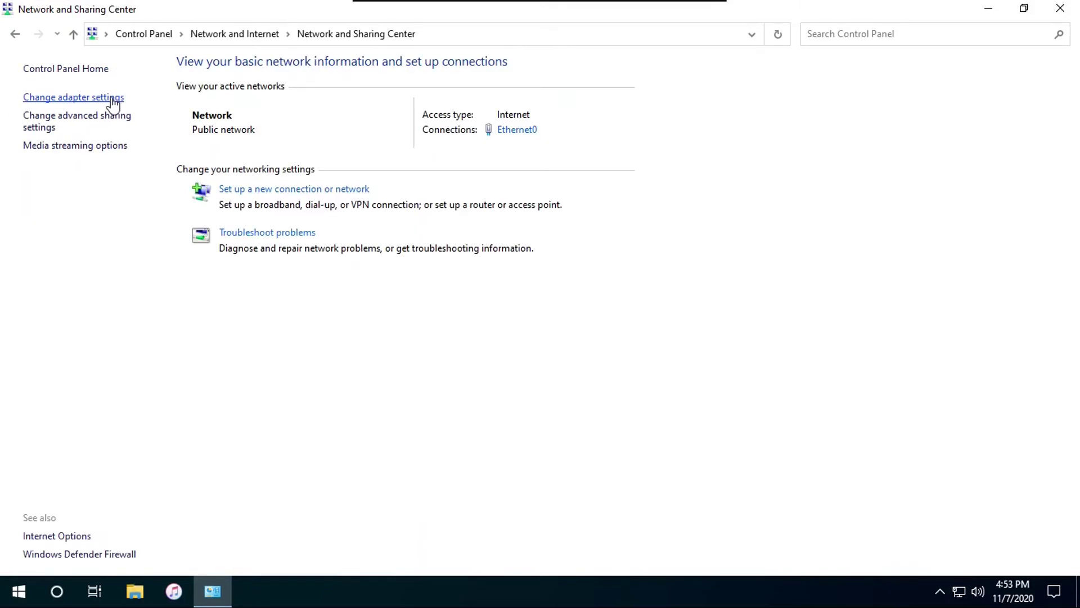
left_click(96, 99)
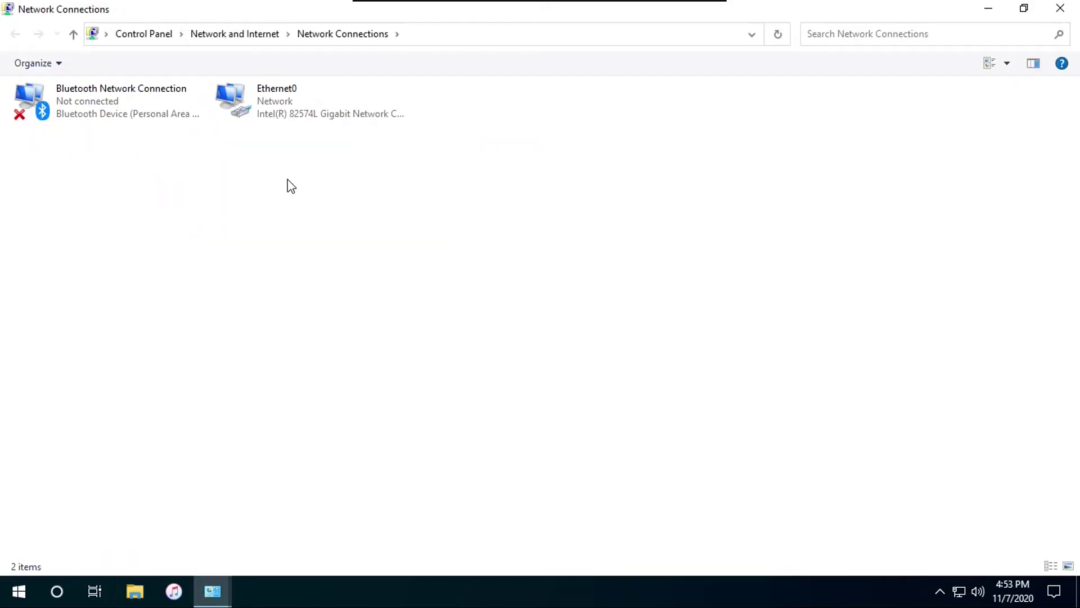
left_click(389, 97)
right_click(388, 96)
left_click(443, 244)
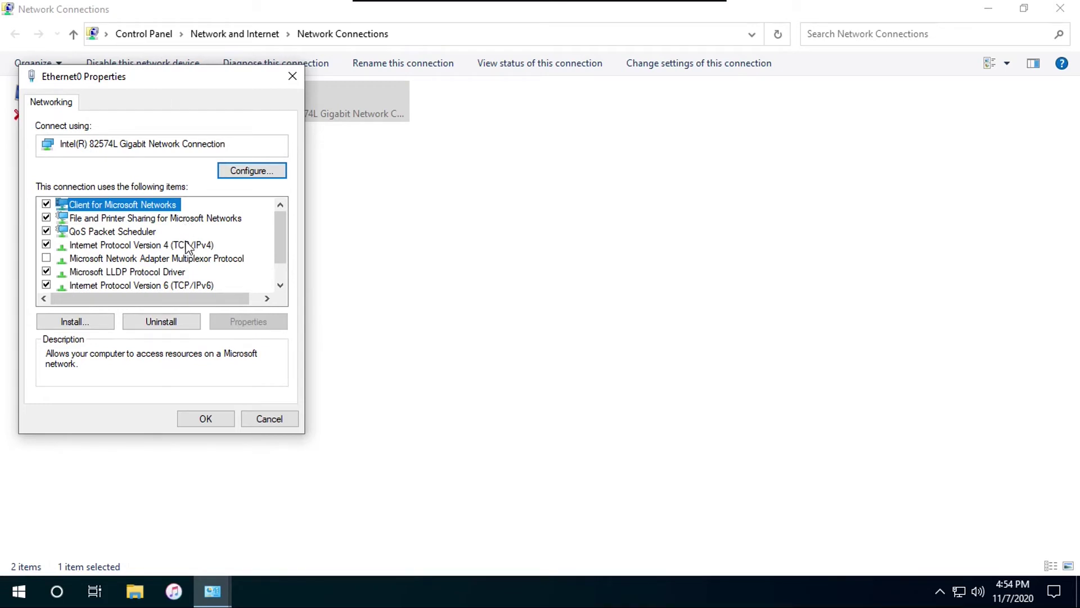
- Set Ethernet0's IPv4 DNS servers to 1.1.1.1 preferred and 1.0.0.1 alternate, with settings validated upon exit
left_click(148, 246)
left_click(228, 321)
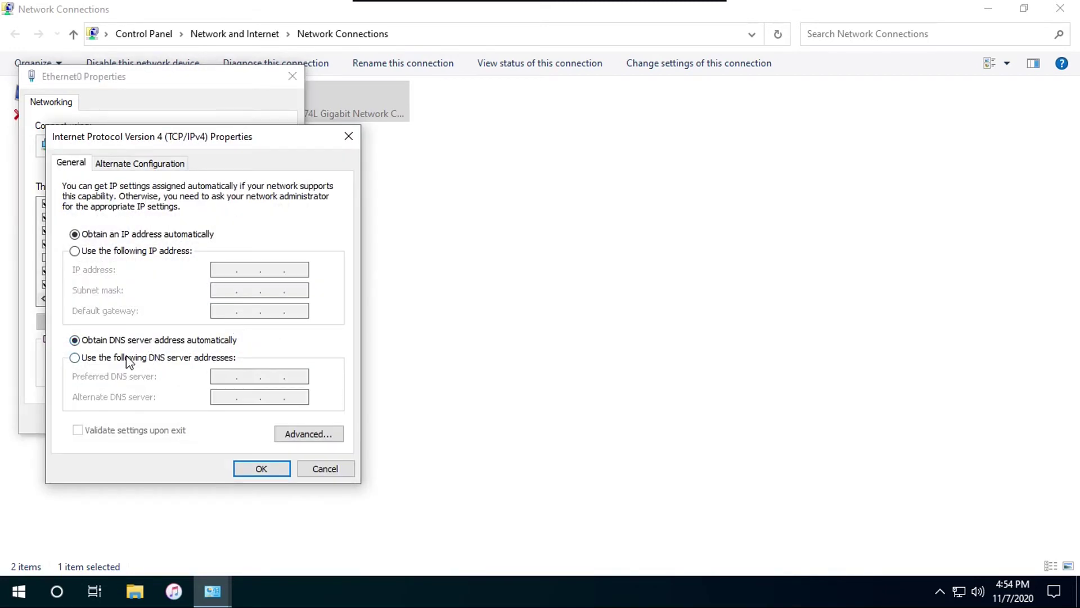
left_click(130, 359)
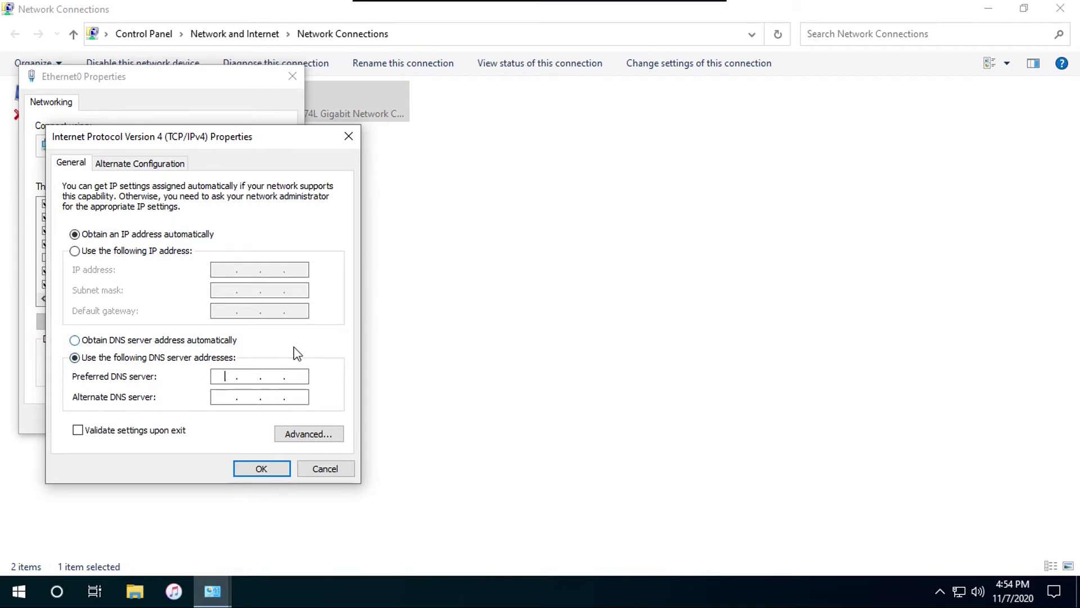
type("1.1.1.1")
key("Tab")
type("1.0.0.1")
left_click(96, 431)
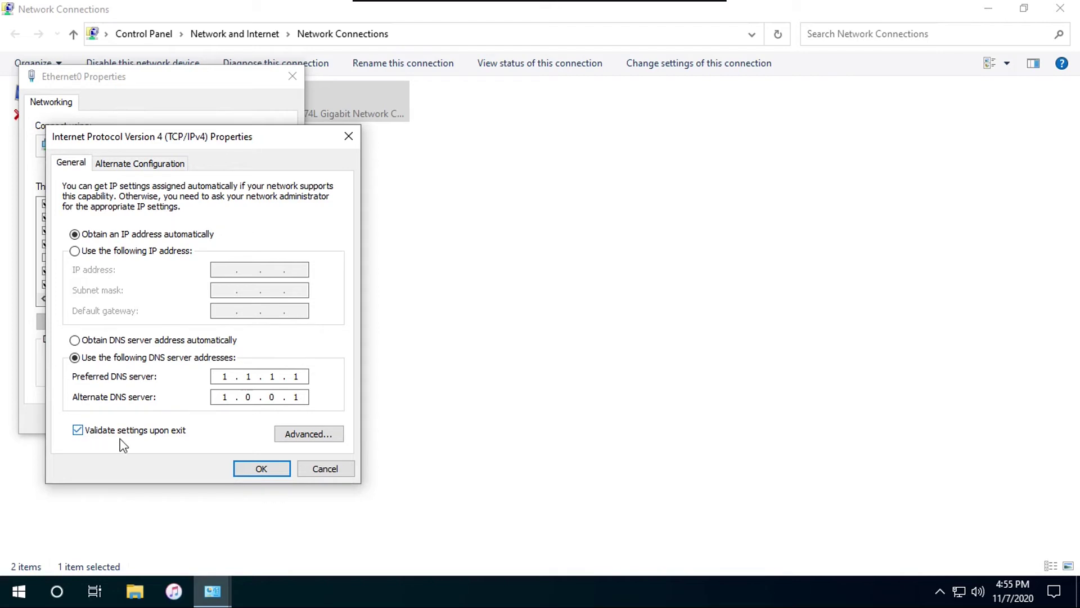
left_click(261, 468)
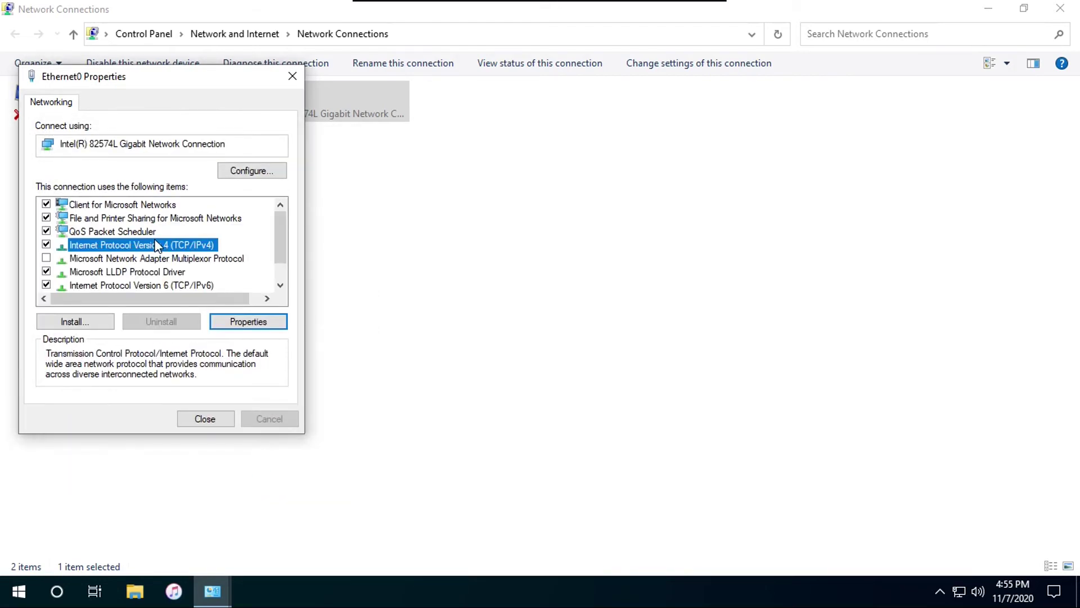
- Set Ethernet0's IPv6 DNS servers to 2606:4700:4700::1111 and 2606:4700:4700::1001 with validation upon exit, and close the adapter properties and the troubleshooter
left_click(135, 286)
left_click(223, 325)
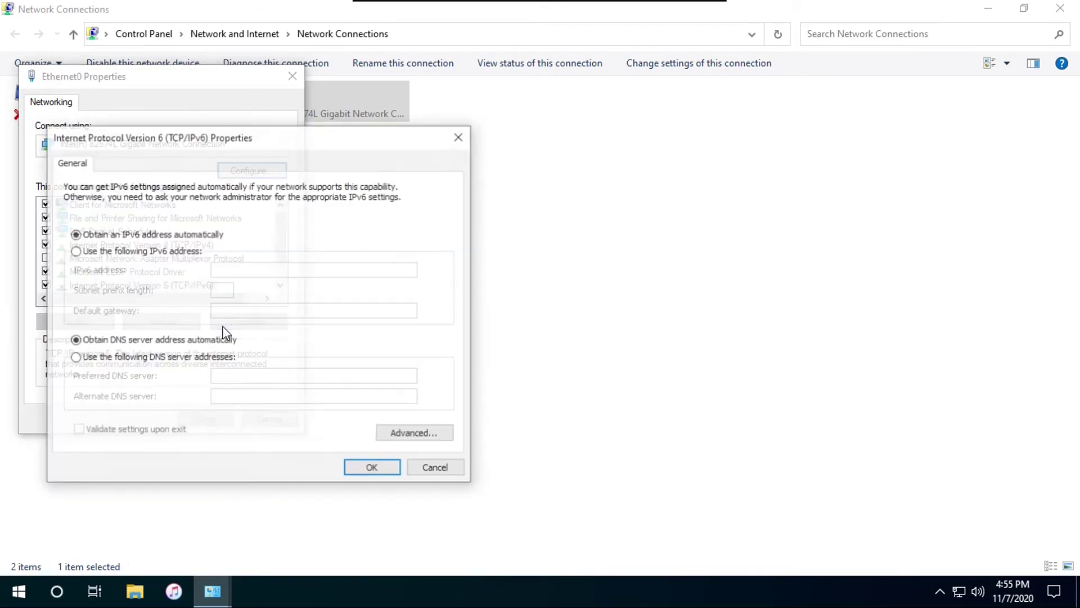
left_click(166, 359)
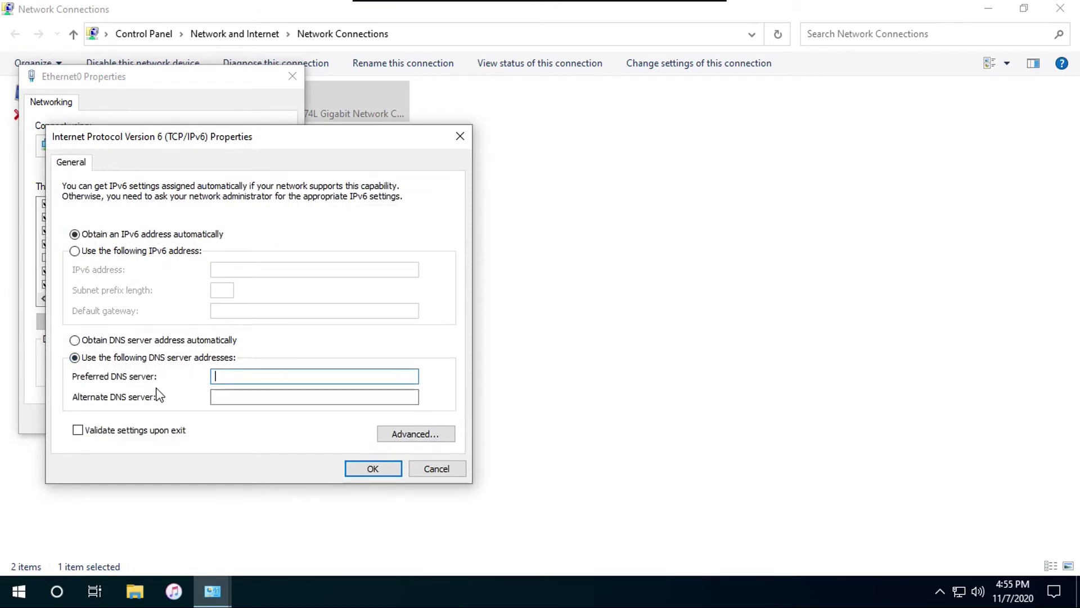
type("260")
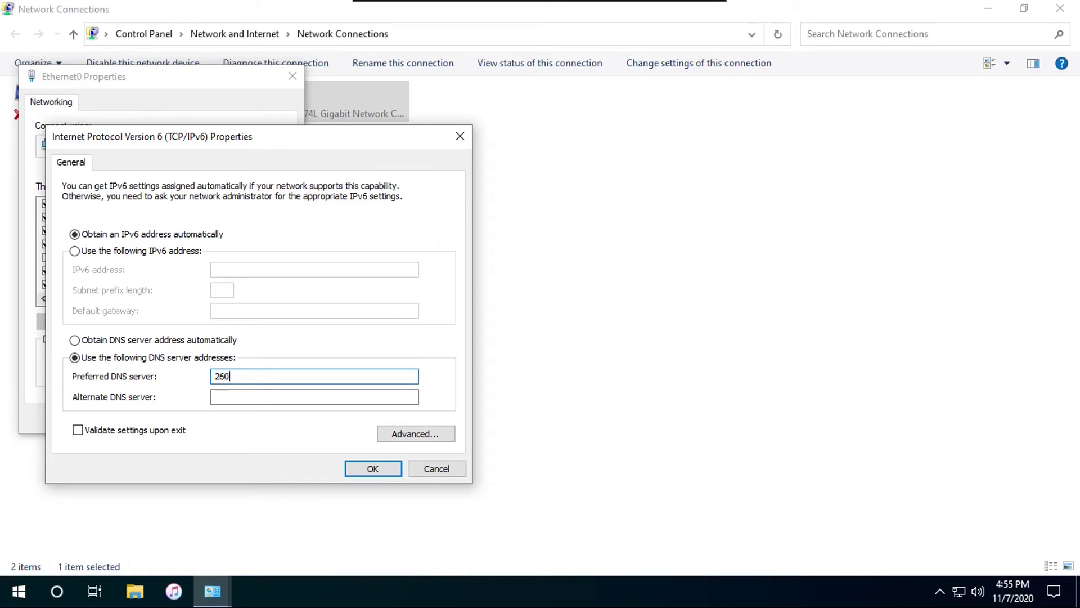
type("6:4700:4700::1111")
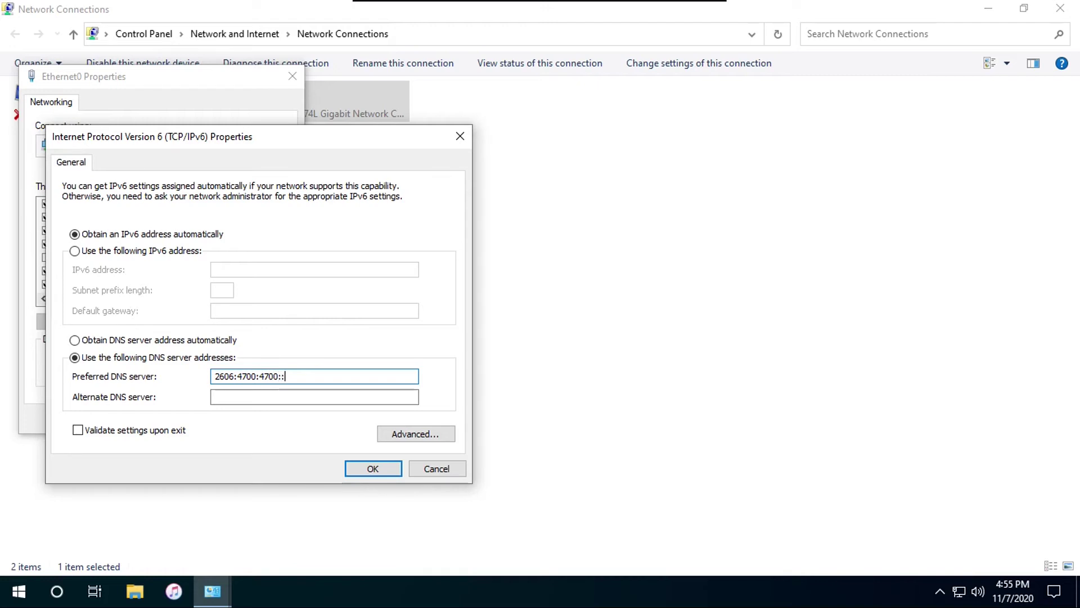
left_click(215, 397)
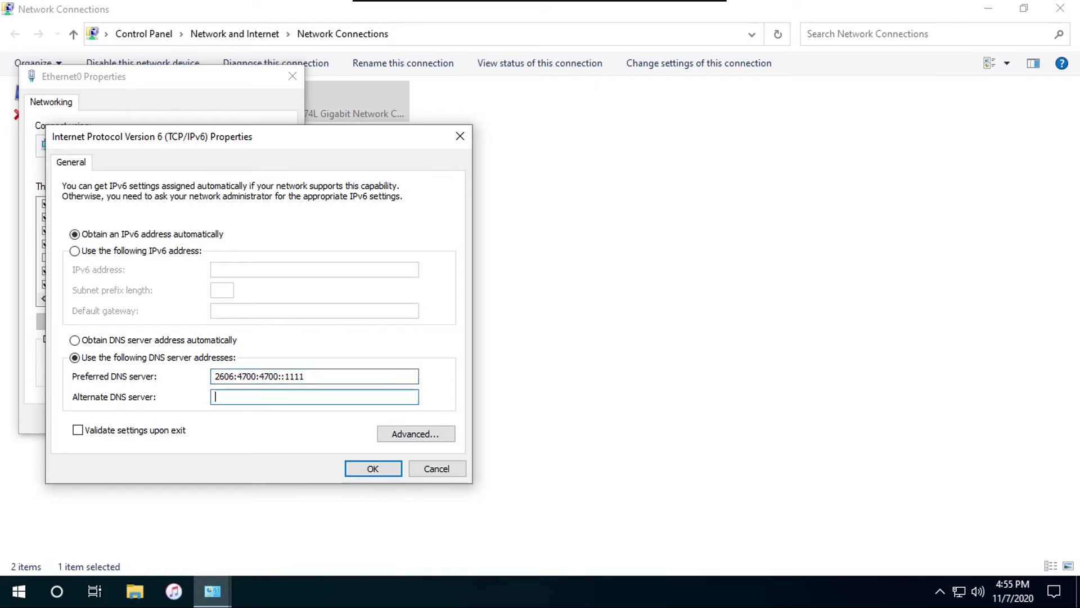
type("2606:4700:4700")
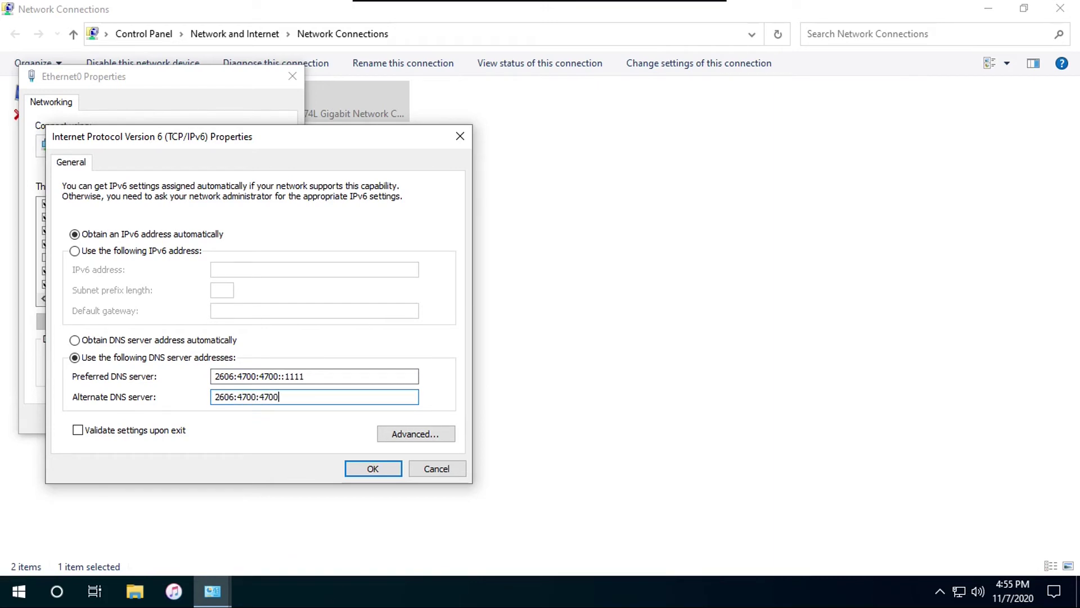
type("::1001")
left_click(104, 431)
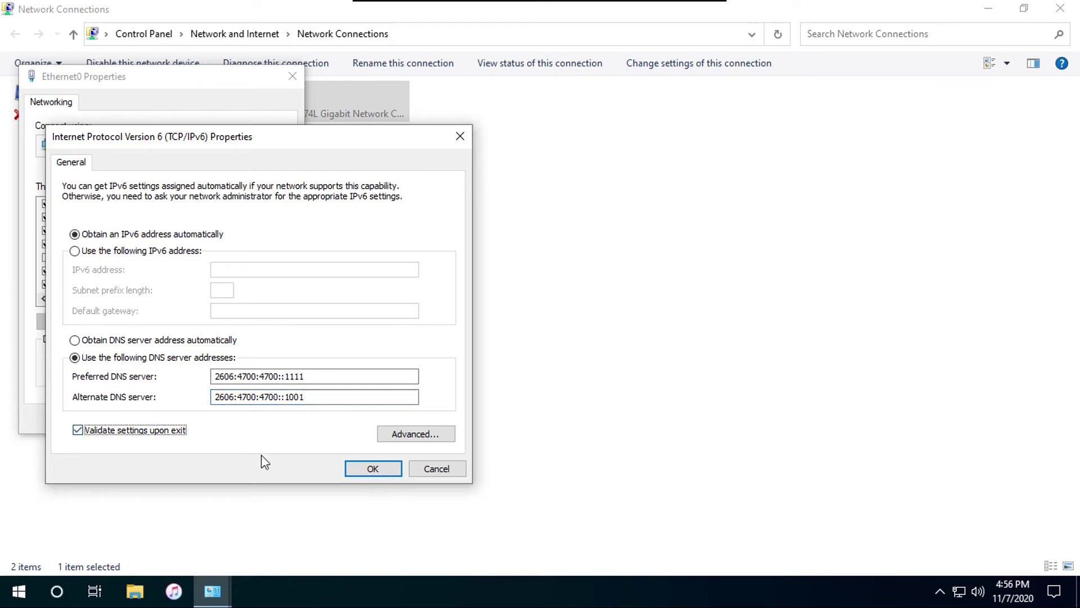
left_click(349, 468)
left_click(205, 420)
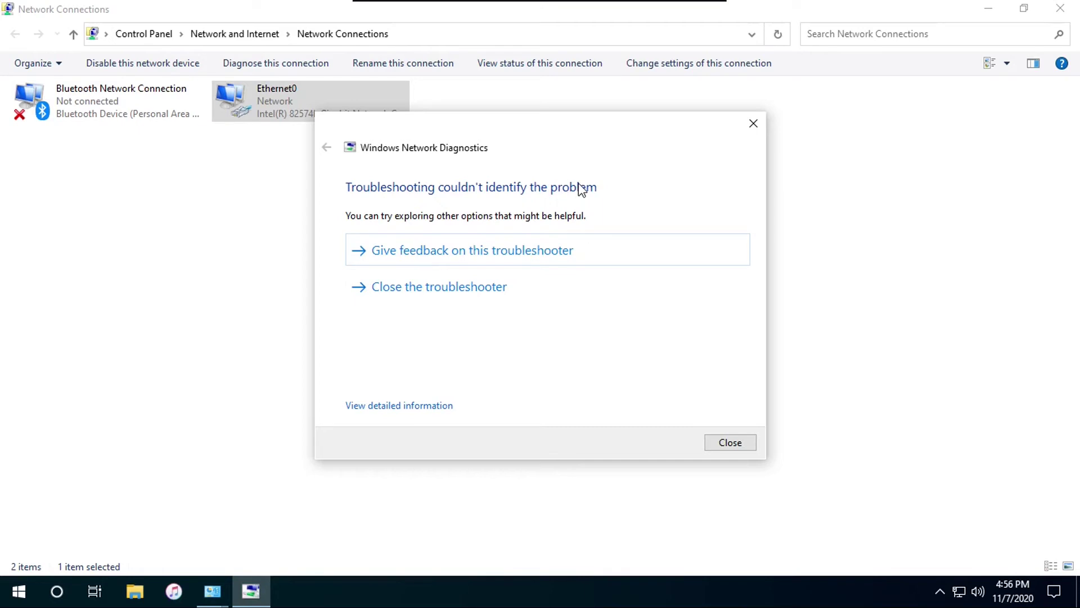
left_click(489, 289)
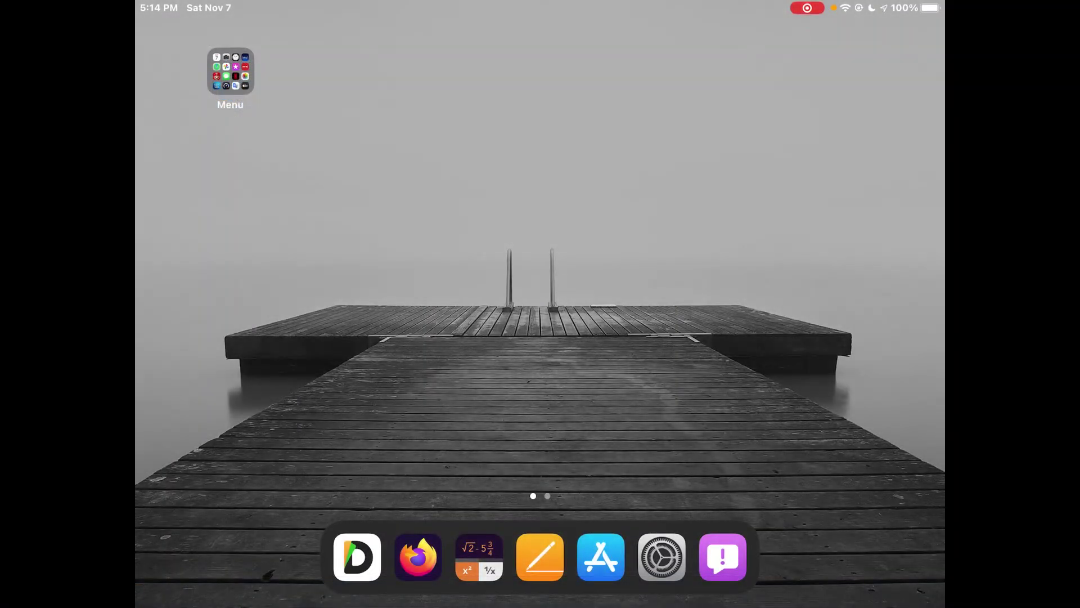
- On the iPad, open Settings and go through the details of the connected Citrusoft 5 Wi-Fi network
left_click(662, 557)
left_click(253, 282)
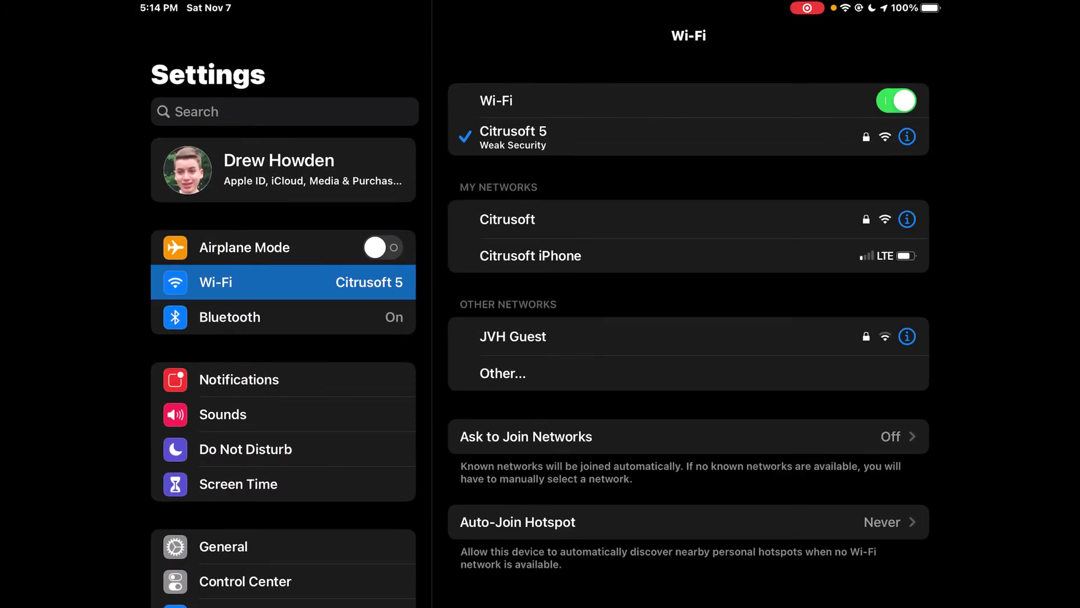
left_click(907, 136)
scroll(688, 337, "down", 3)
scroll(689, 338, "down", 5)
left_click(506, 480)
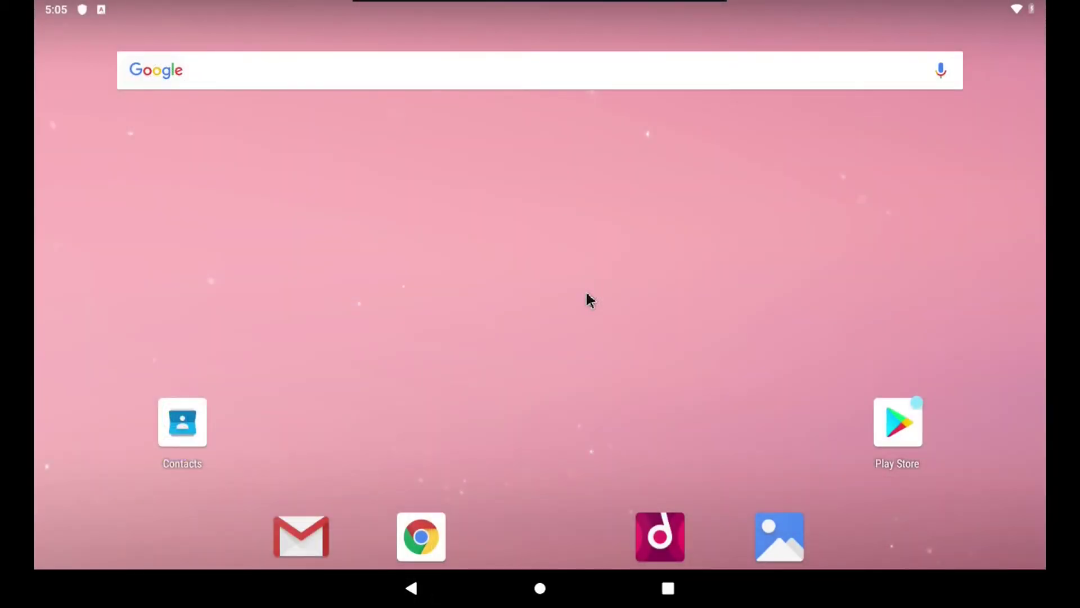
- On the Android device, set Private DNS to the provider hostname 1dot1dot1dot1.cloudflare-dns.com in the network settings and save it
left_click_drag(985, 3, 984, 419)
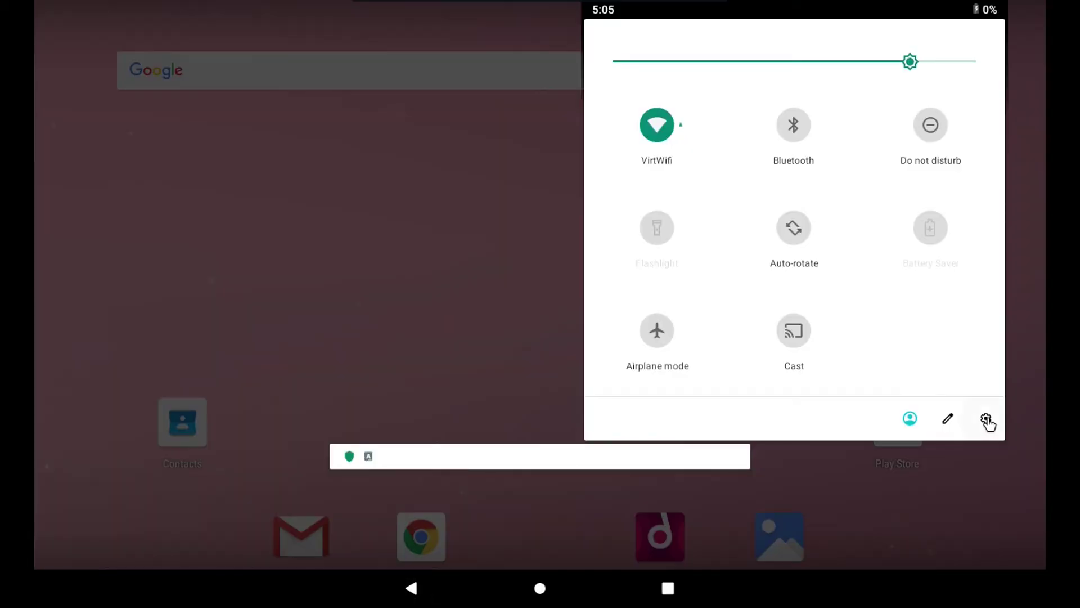
left_click(985, 419)
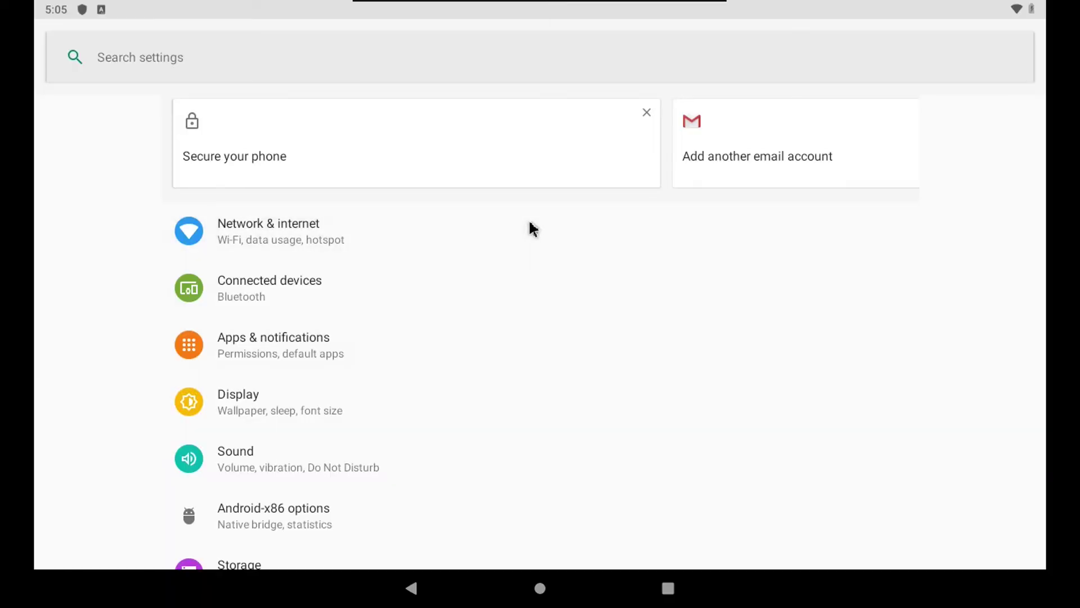
left_click(529, 225)
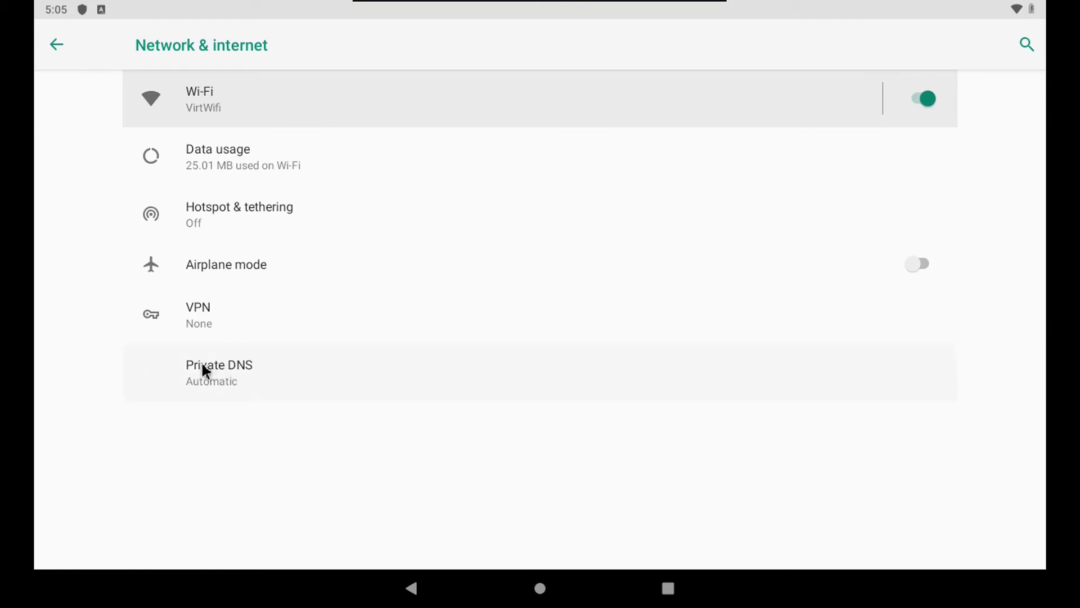
left_click(224, 365)
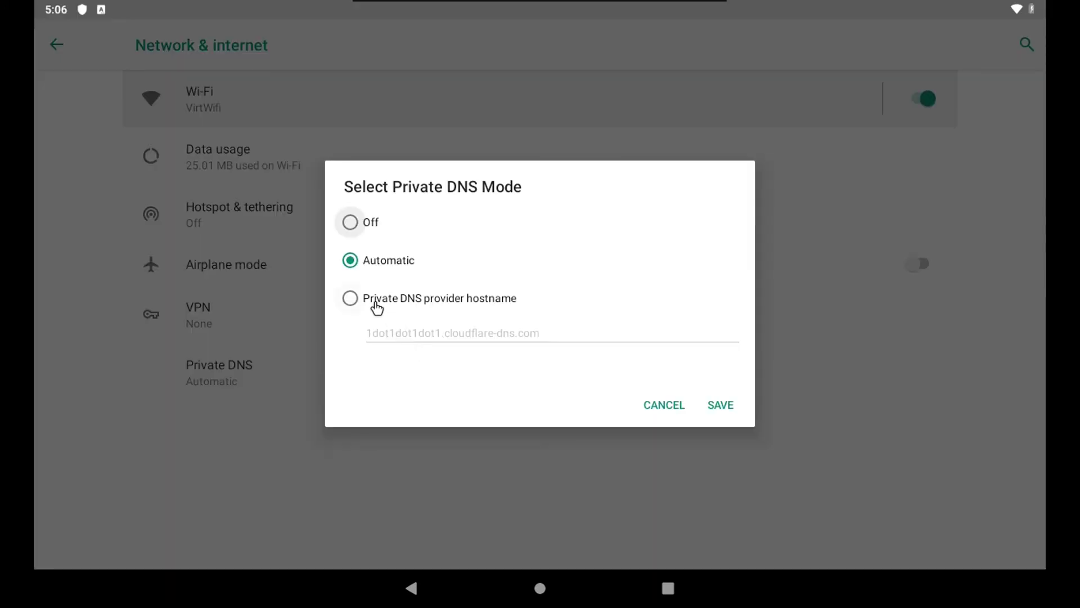
left_click(402, 304)
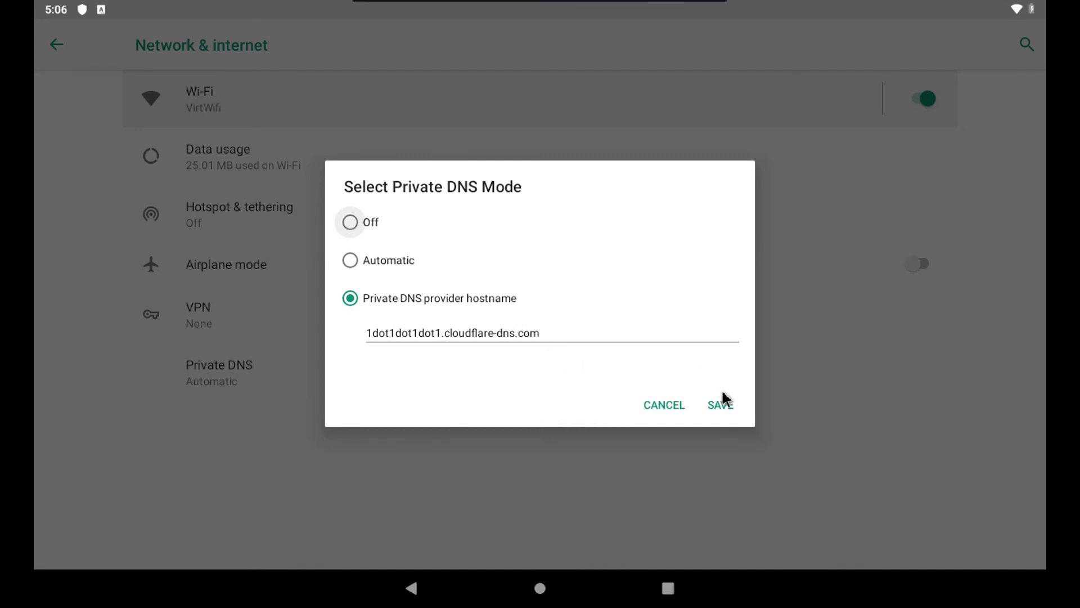
left_click(726, 409)
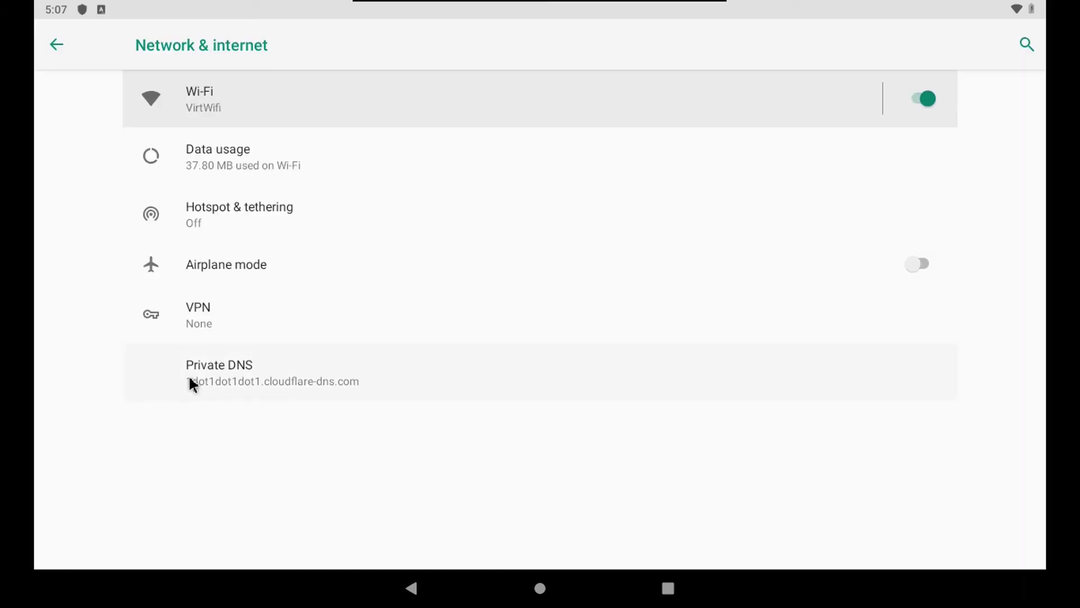